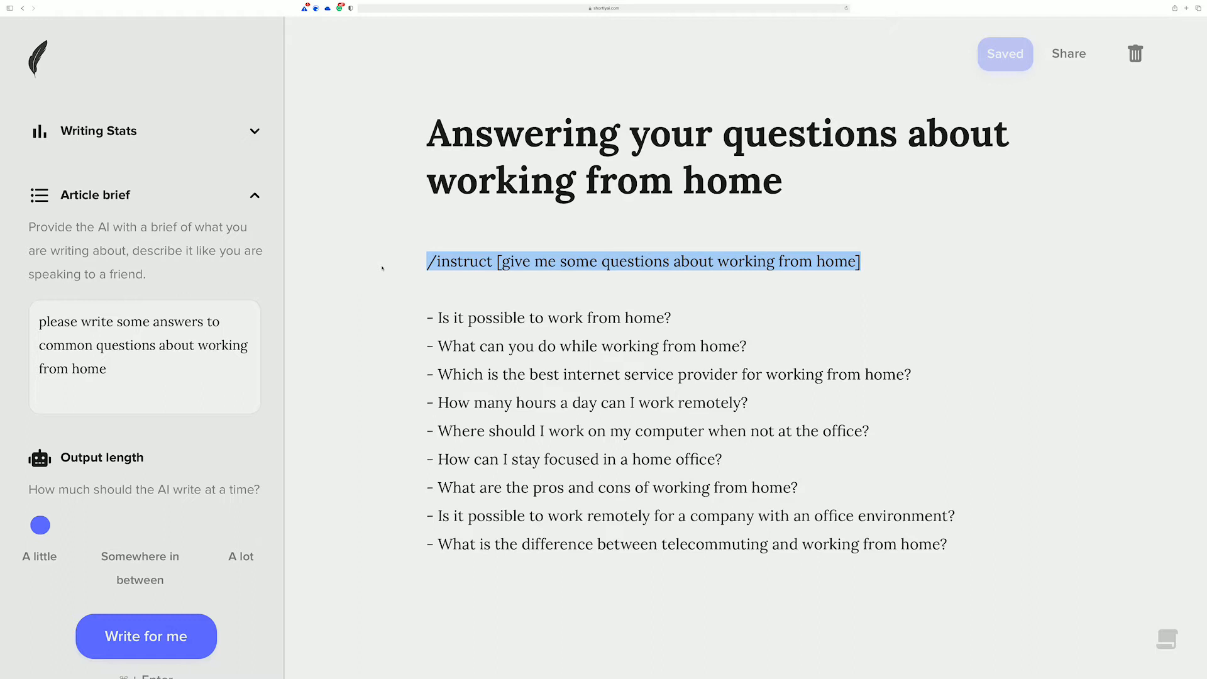
Step: Delete the /instruct line and the empty line beneath it above the list of questions
{"action": "left_click", "coordinate": [485, 291]}
{"action": "triple_click", "coordinate": [461, 289]}
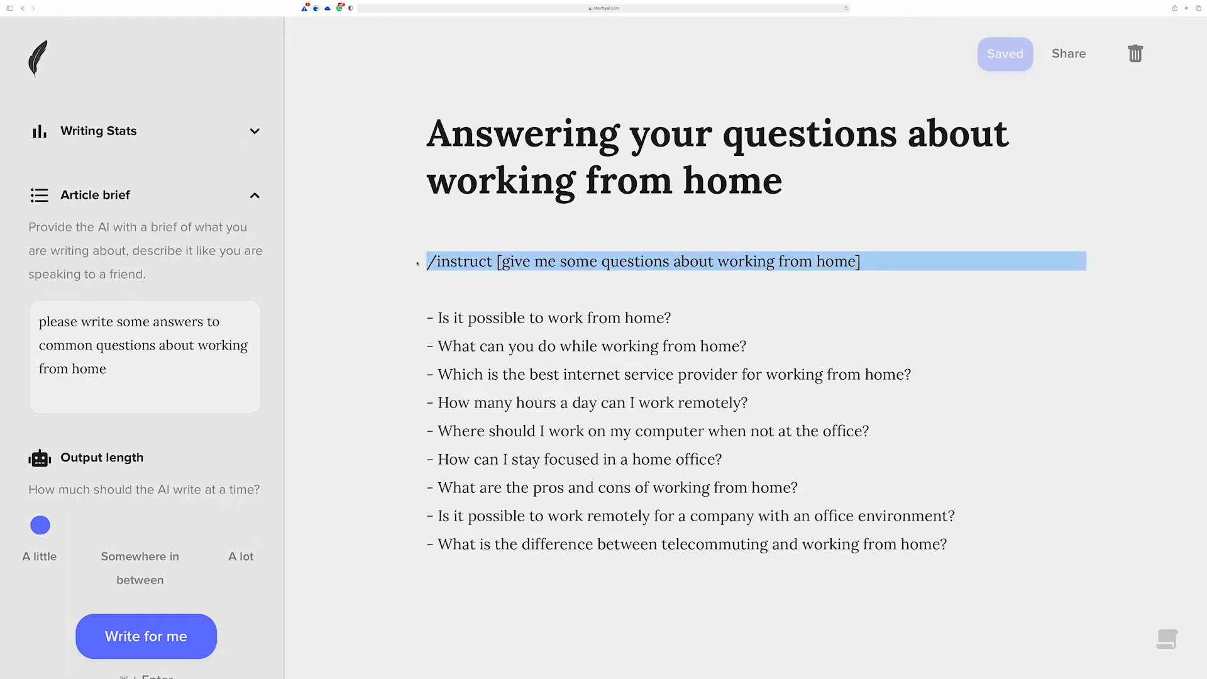
{"action": "key", "text": "BackSpace"}
{"action": "key", "text": "Delete"}
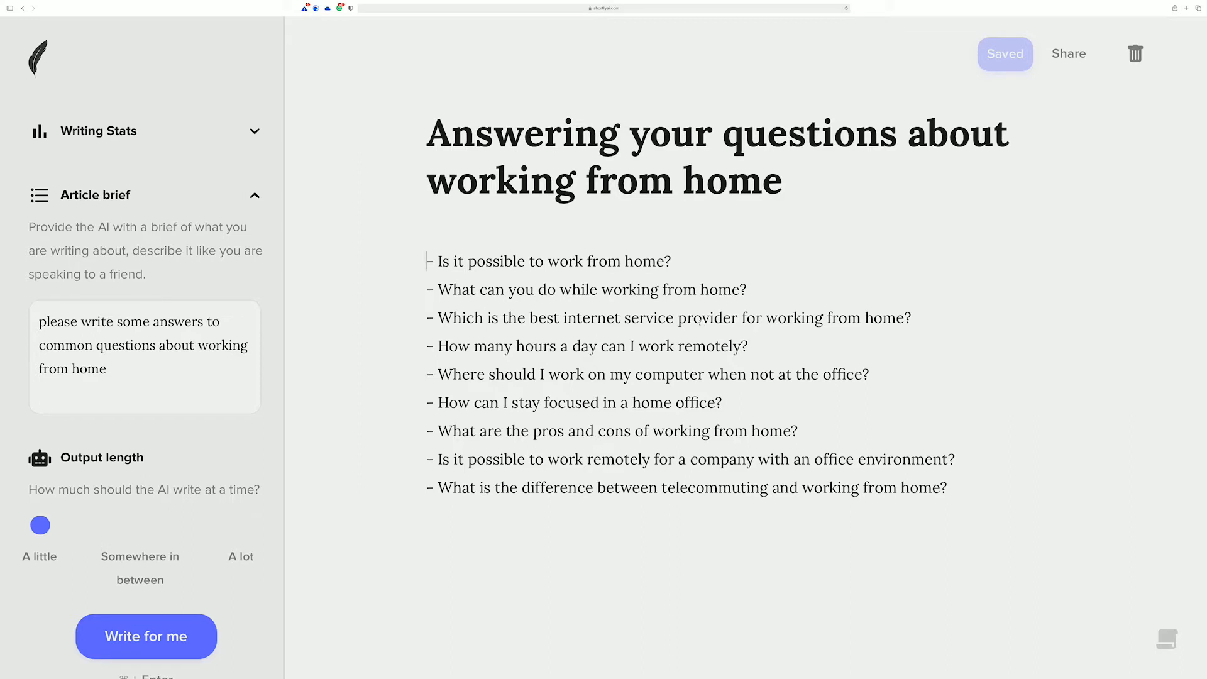
{"action": "left_click_drag", "start_coordinate": [749, 346], "coordinate": [439, 343]}
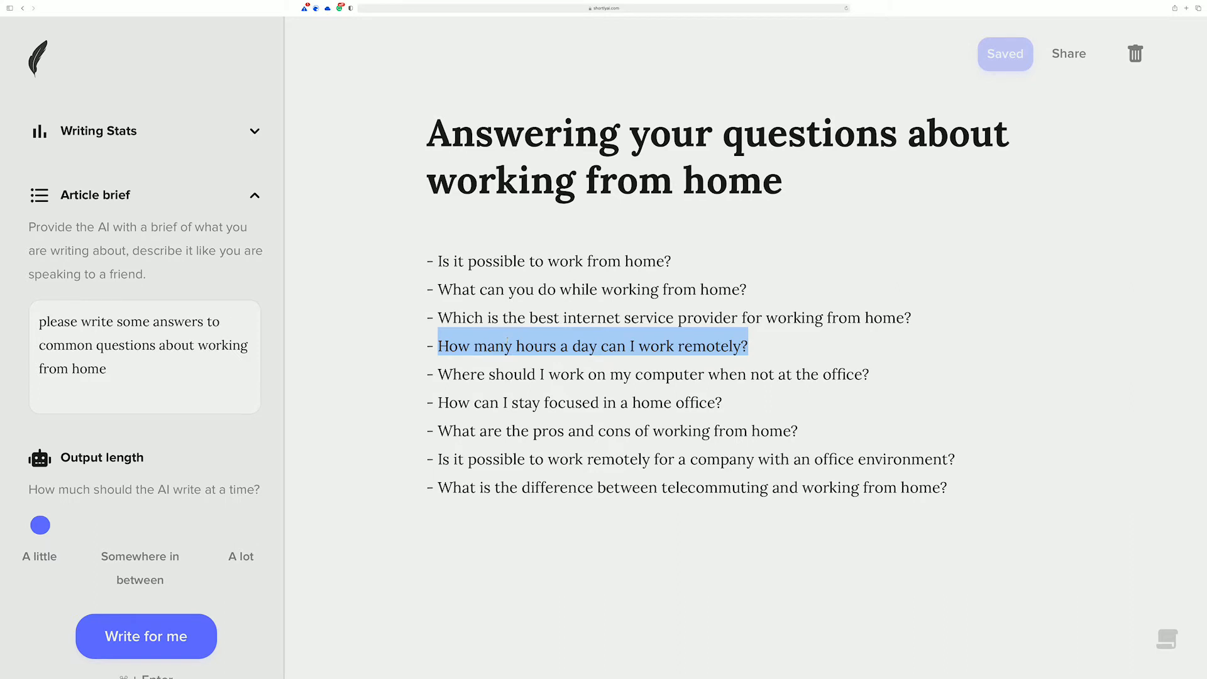
{"action": "left_click_drag", "start_coordinate": [723, 402], "coordinate": [436, 403]}
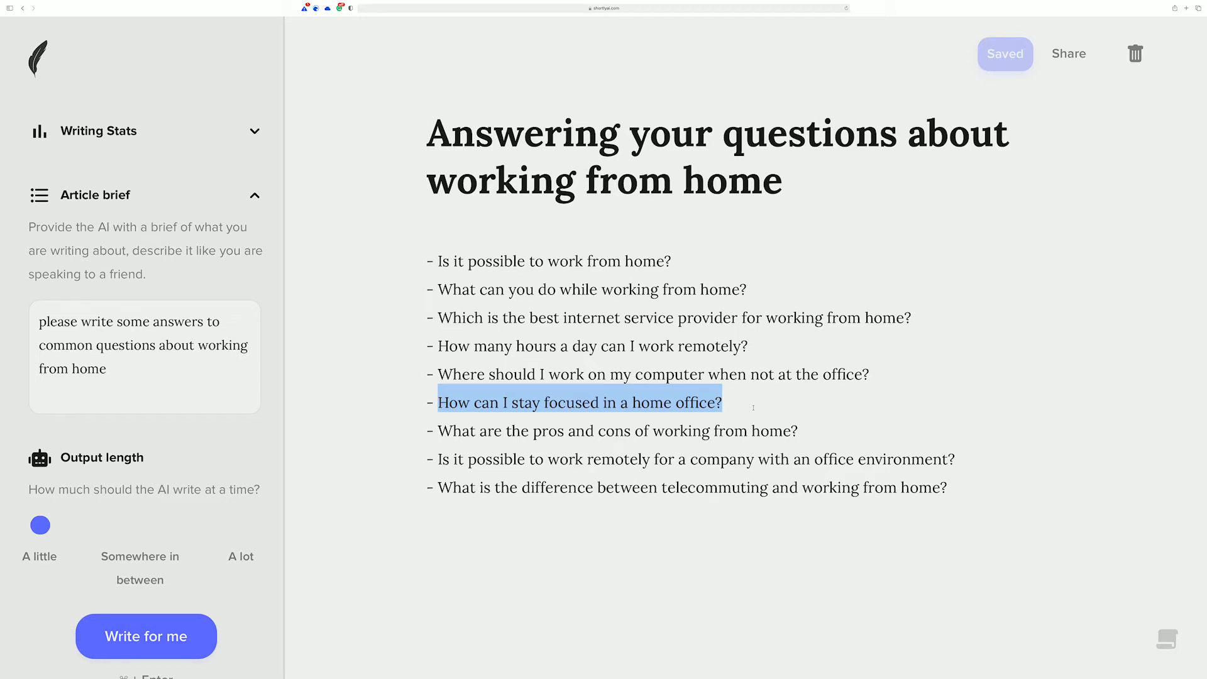
Step: Begin an answer under "Is it possible to work from home?" with "Yes, of course it is possible to" and have the AI continue it
{"action": "left_click", "coordinate": [755, 272]}
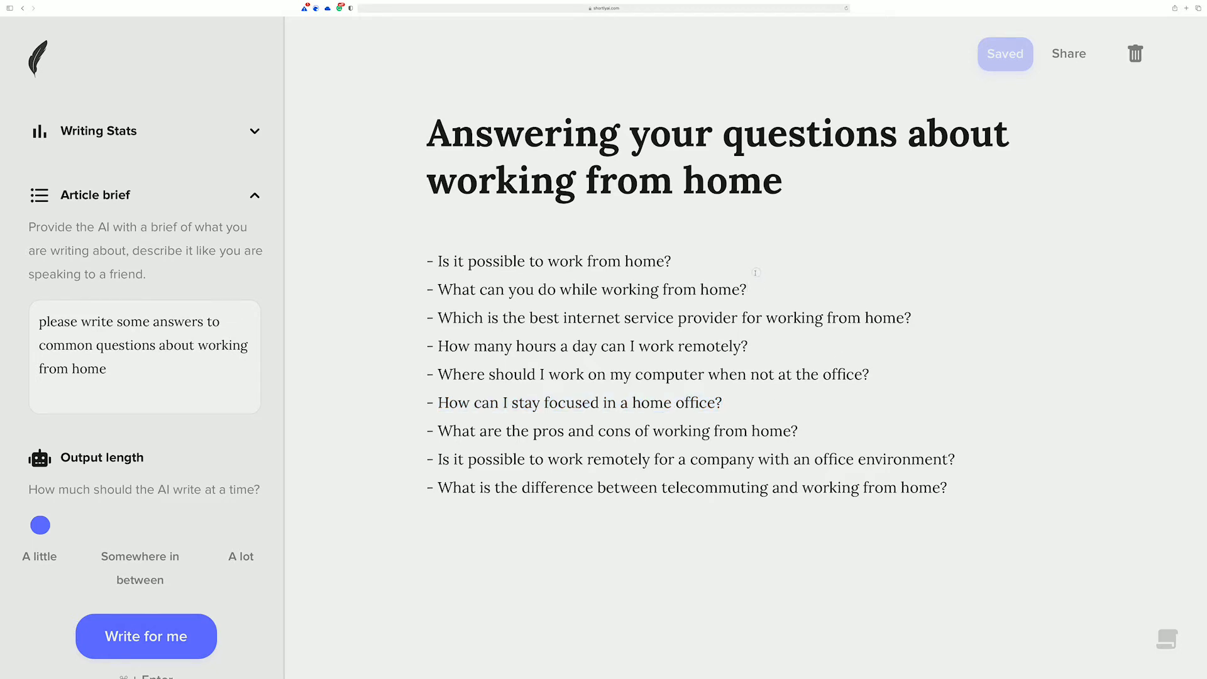
{"action": "key", "text": "Return"}
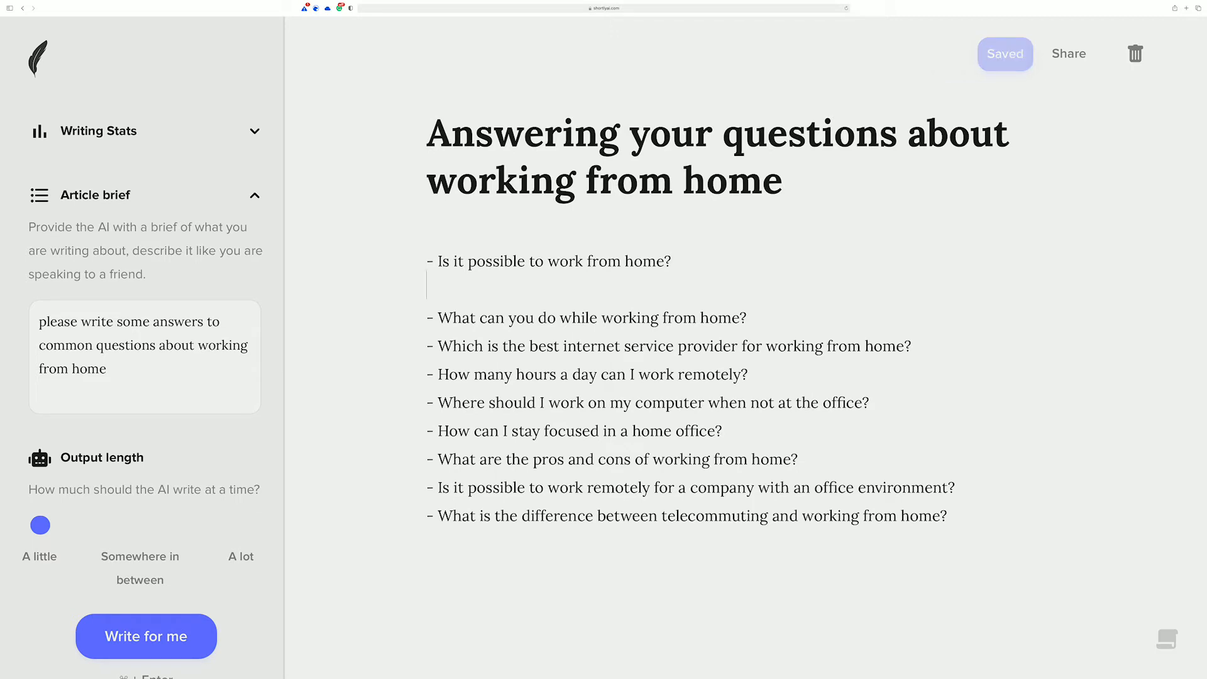
{"action": "key", "text": "Return"}
{"action": "key", "text": "Up"}
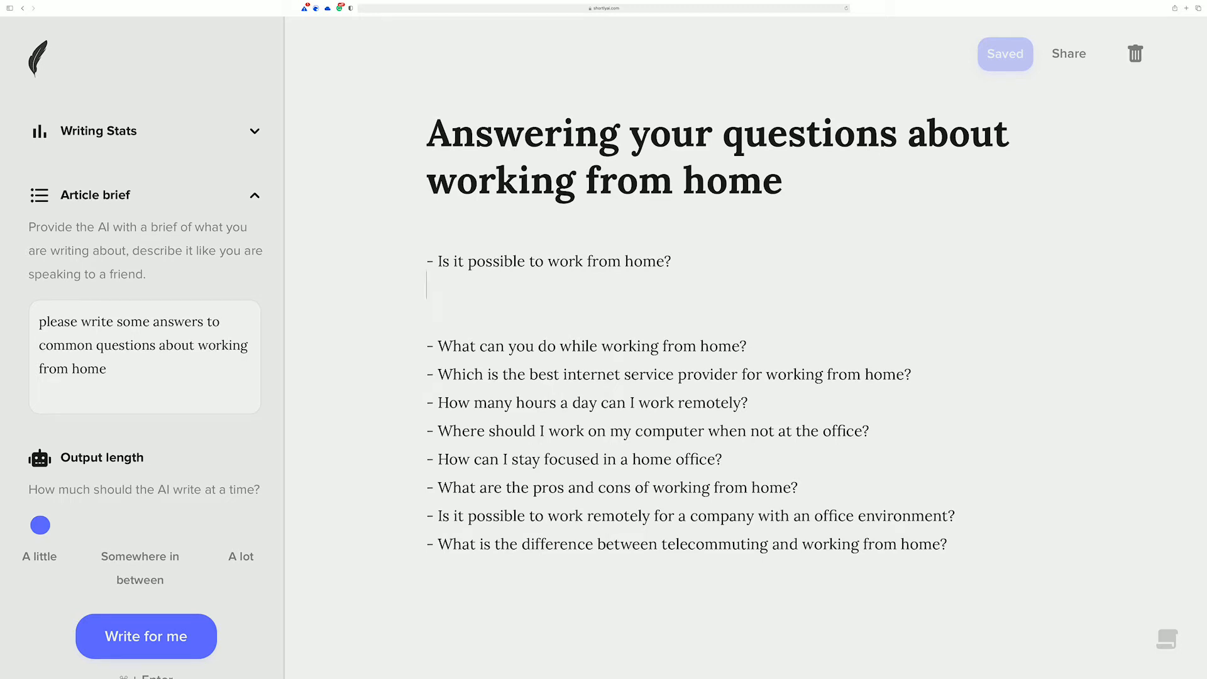
{"action": "type", "text": "Yes, of cour"}
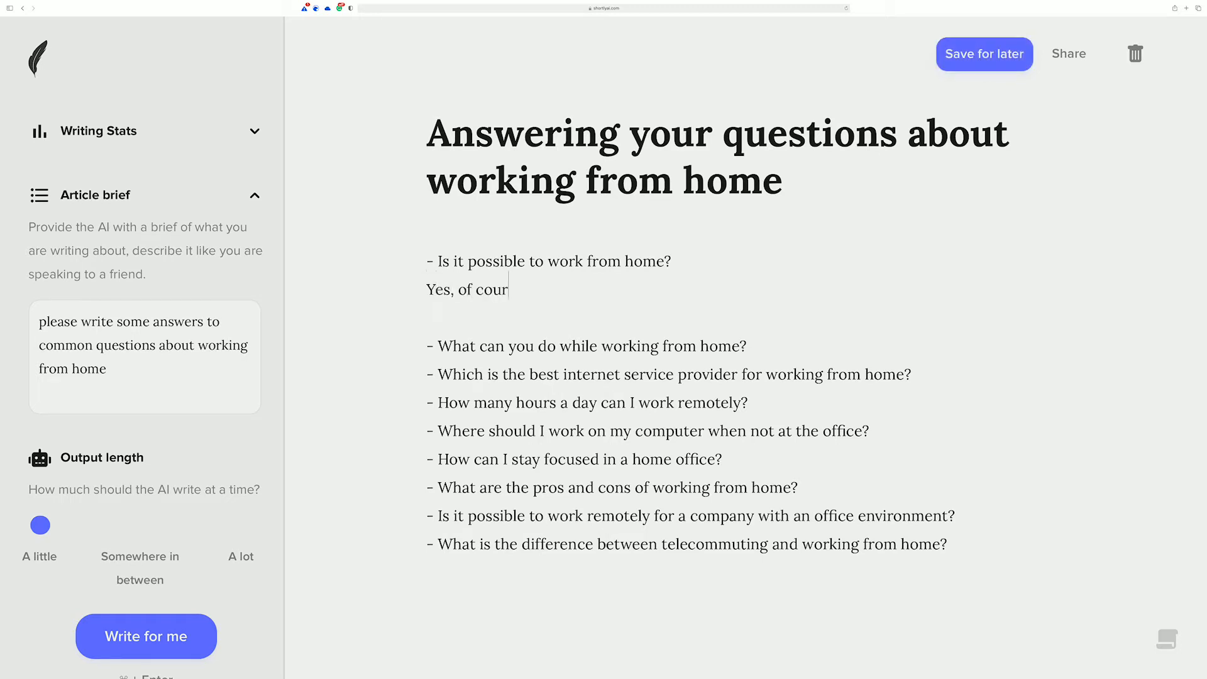
{"action": "type", "text": "se it is possible e"}
{"action": "key", "text": "BackSpace"}
{"action": "type", "text": "to"}
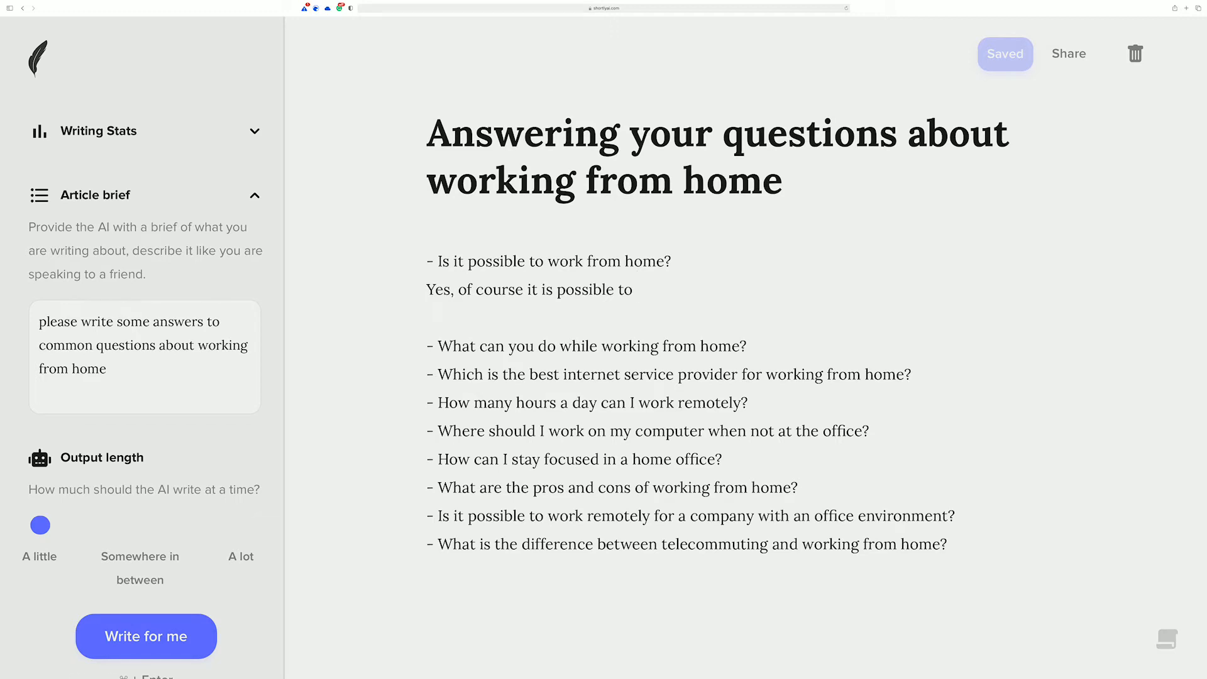
{"action": "key", "text": "super+Return"}
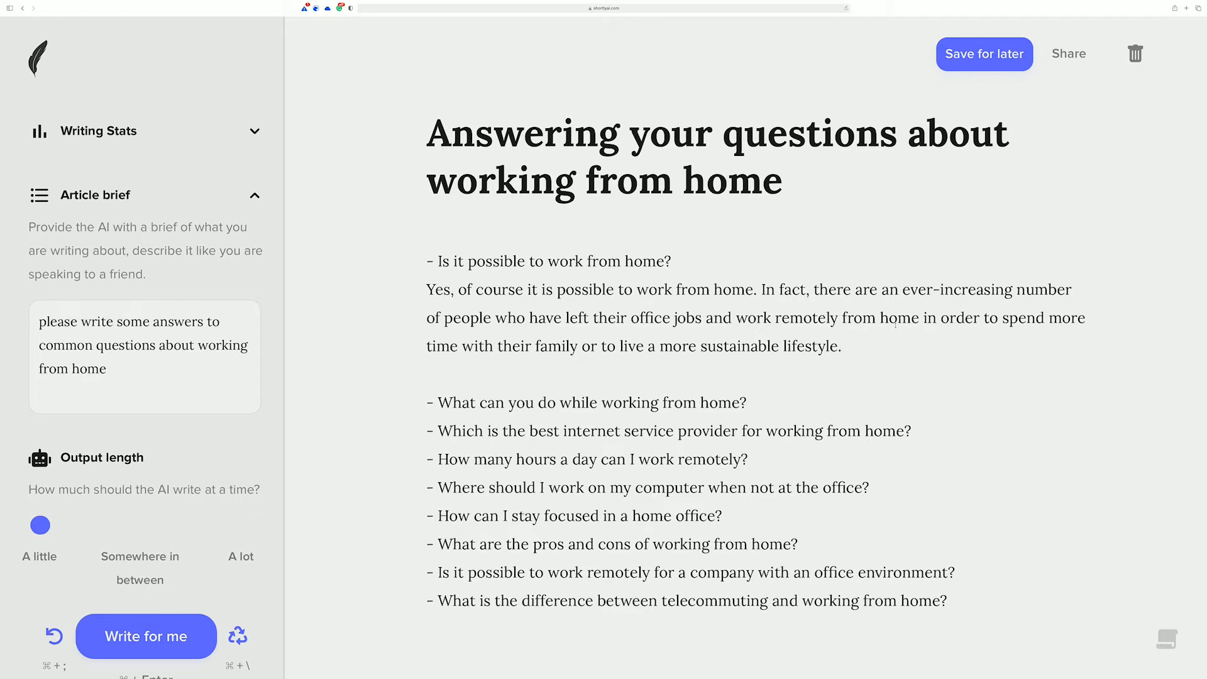
Step: Start a new paragraph after the first answer with "More time with the family leads to" and have the AI continue it
{"action": "key", "text": "Return"}
{"action": "key", "text": "Return"}
{"action": "type", "text": "More time with the family leads to"}
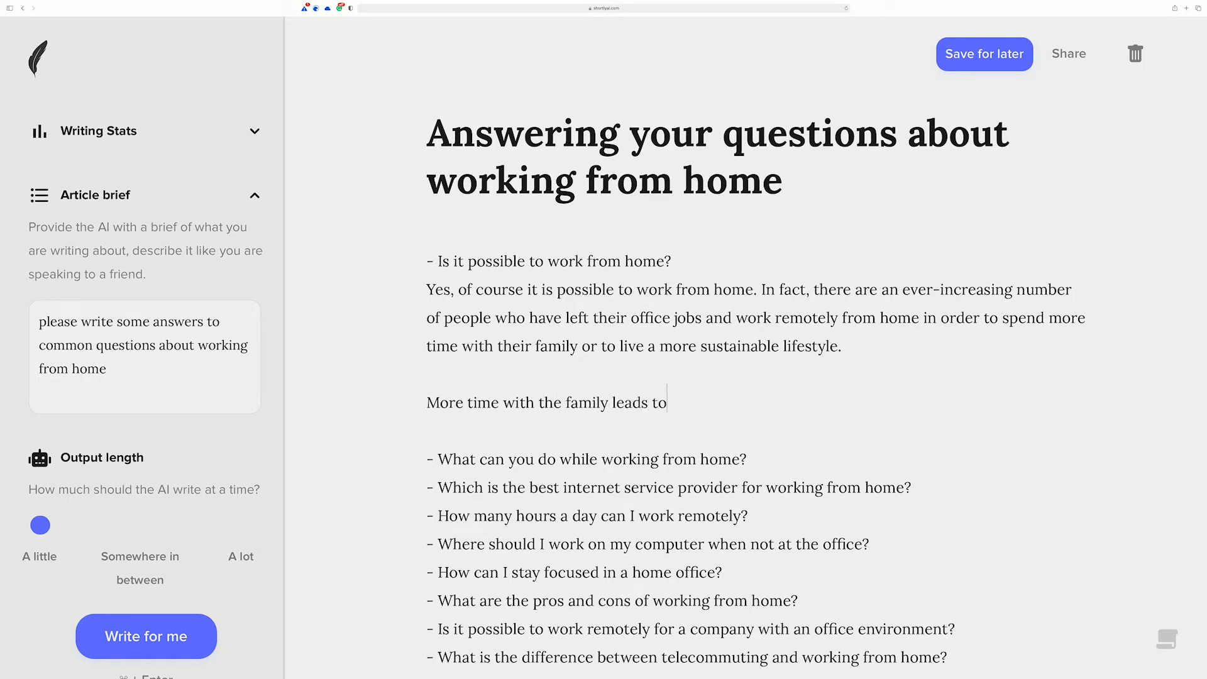
{"action": "key", "text": "super+Return"}
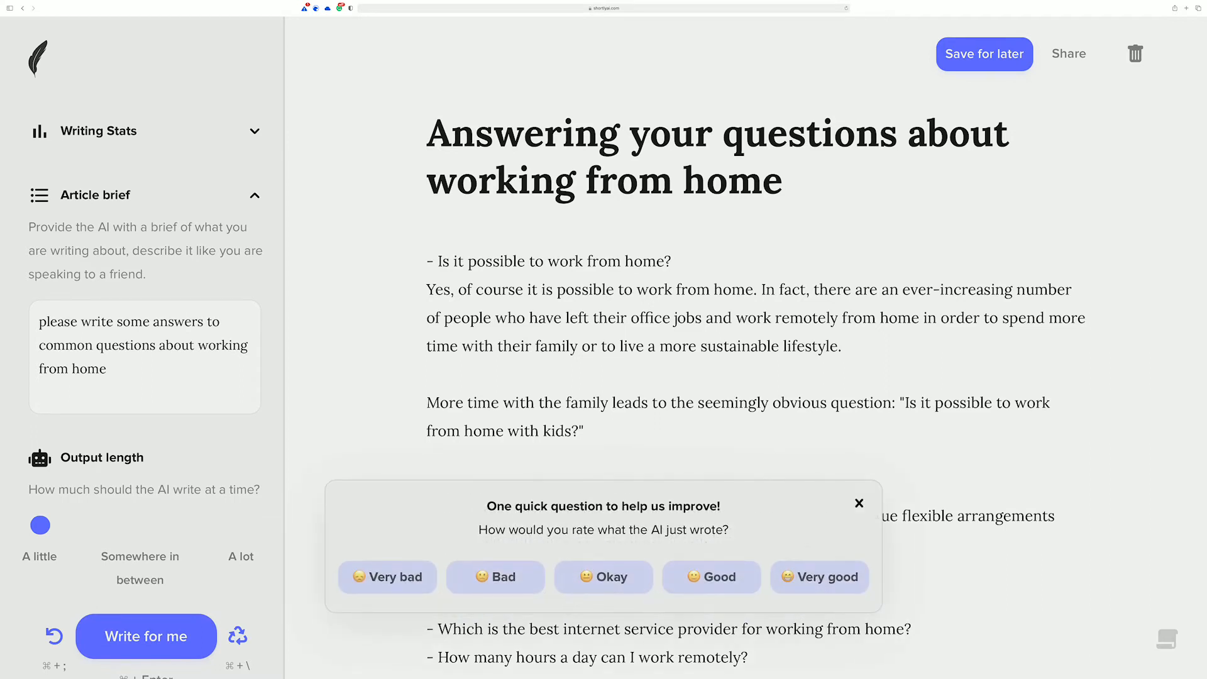
Step: Rate the AI's latest output as Very good and dismiss the feedback request
{"action": "left_click", "coordinate": [829, 573]}
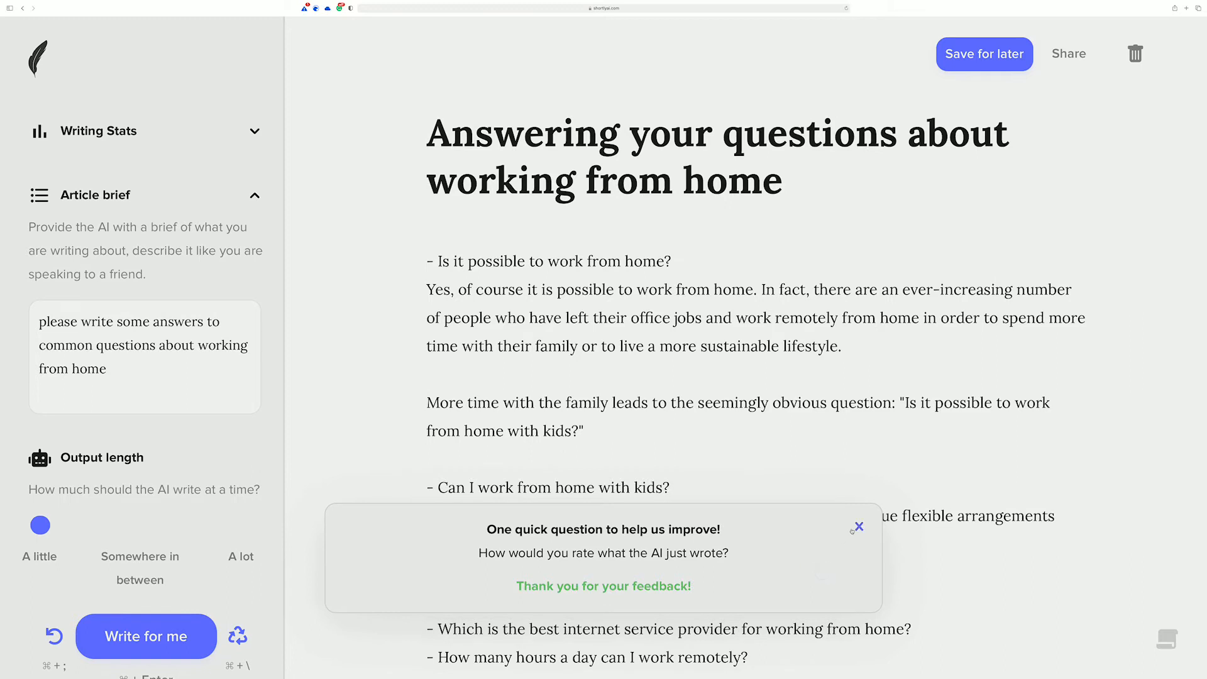
{"action": "scroll", "coordinate": [764, 459], "scroll_direction": "down", "scroll_amount": 3}
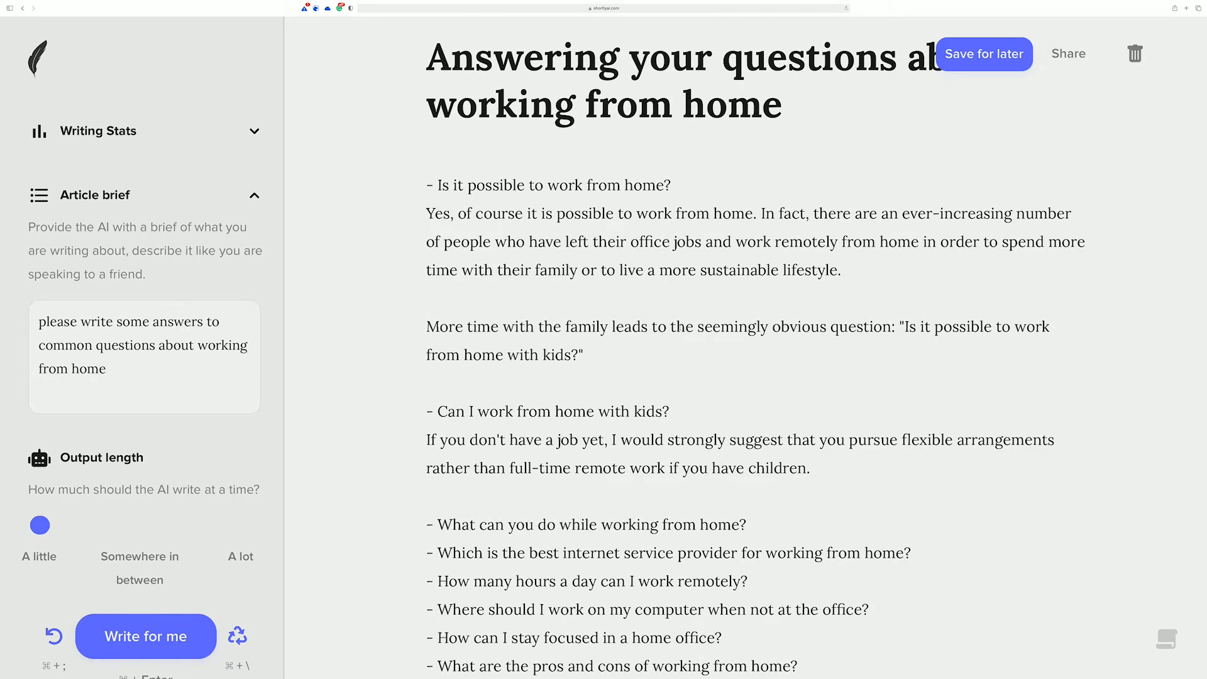
Step: Examine how the AI's passages about family time and working with kids follow from the preceding text and the remaining questions
{"action": "left_click_drag", "start_coordinate": [671, 327], "coordinate": [426, 326]}
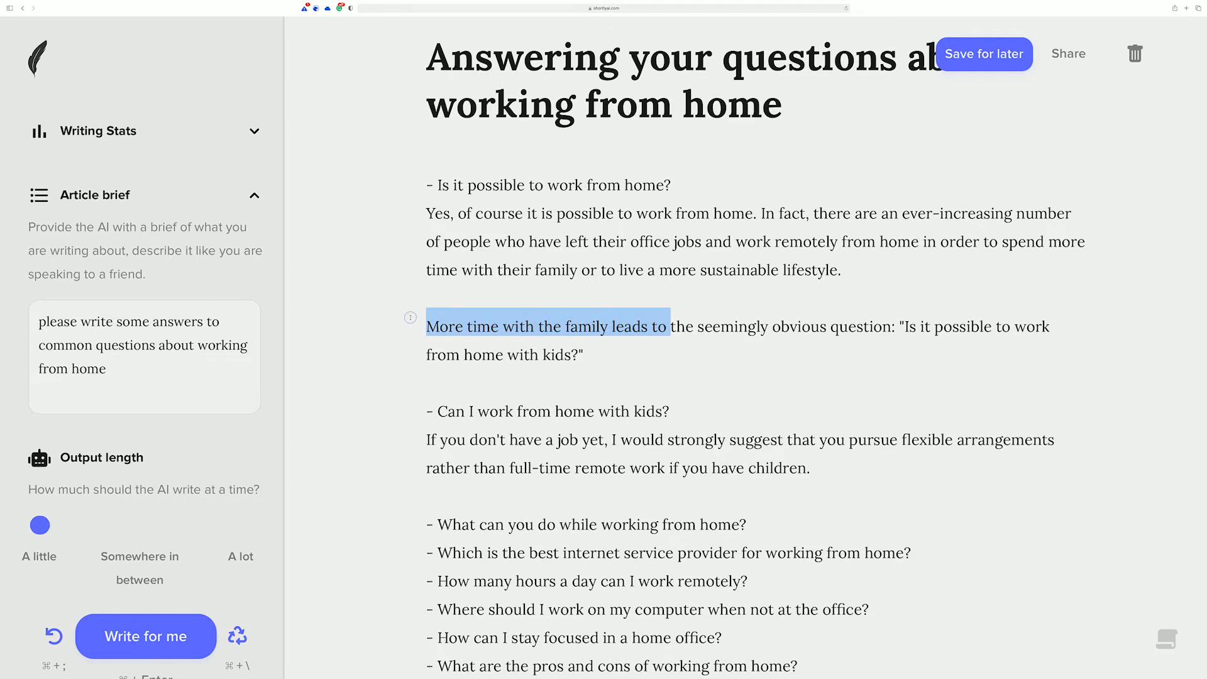
{"action": "left_click", "coordinate": [671, 327]}
{"action": "left_click_drag", "start_coordinate": [671, 326], "coordinate": [427, 182]}
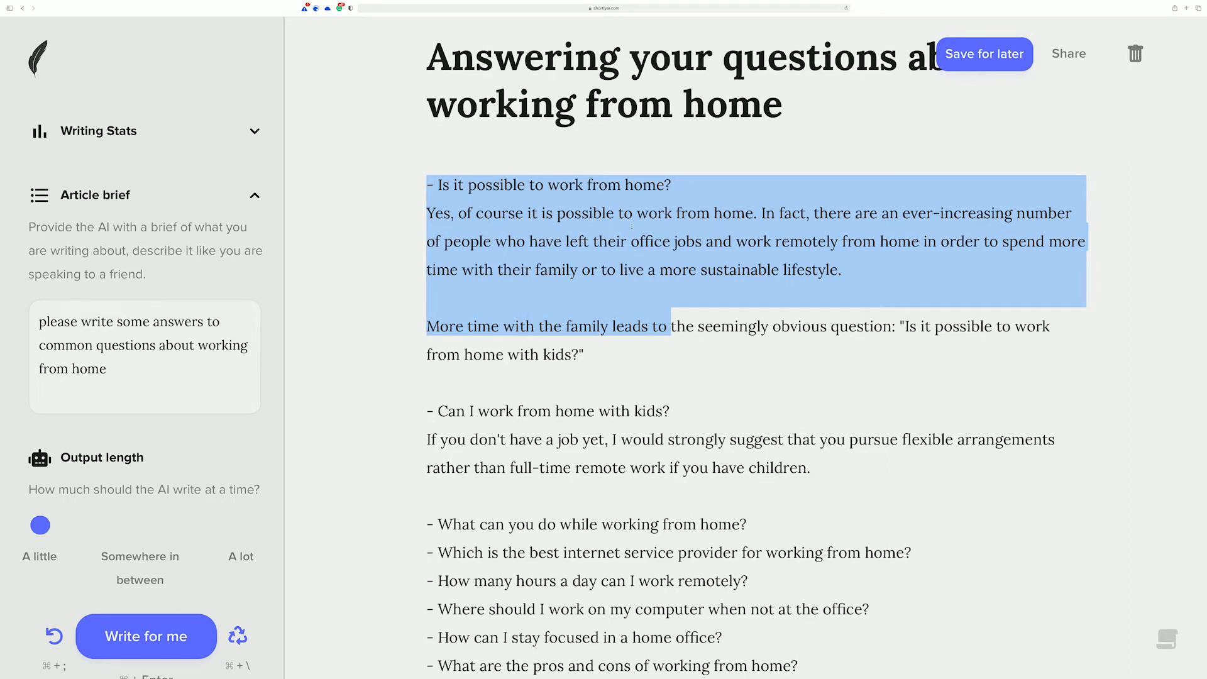
{"action": "left_click_drag", "start_coordinate": [429, 410], "coordinate": [811, 468]}
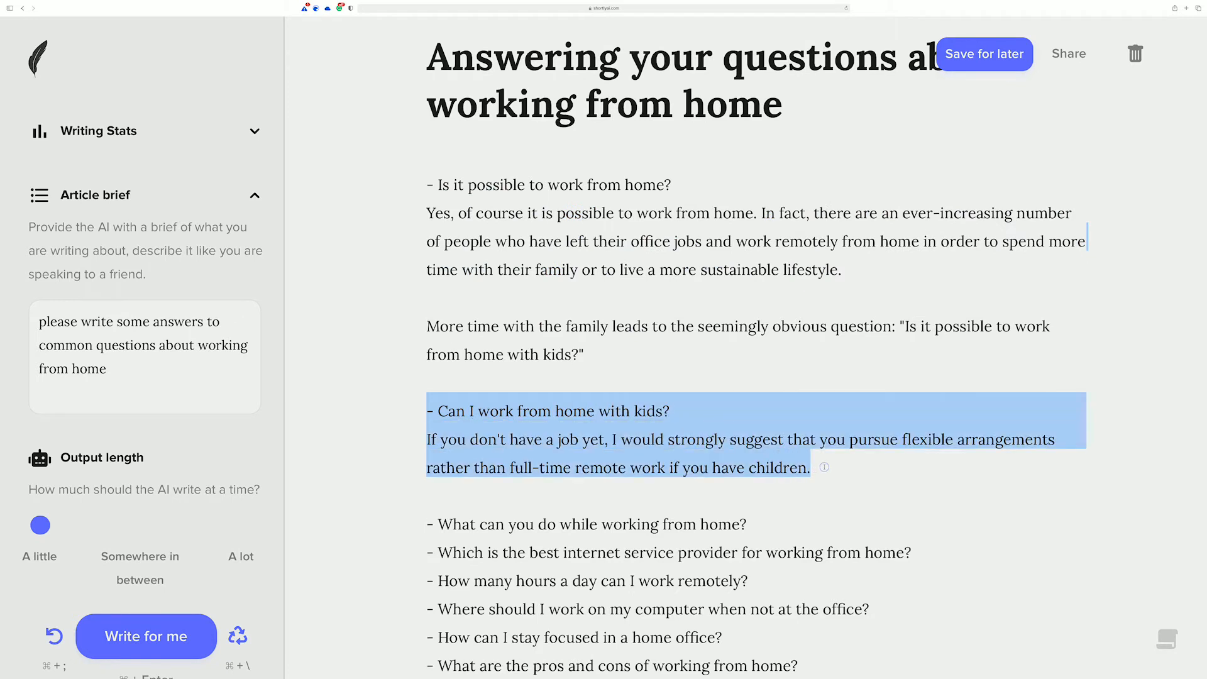
{"action": "left_click_drag", "start_coordinate": [676, 326], "coordinate": [956, 453]}
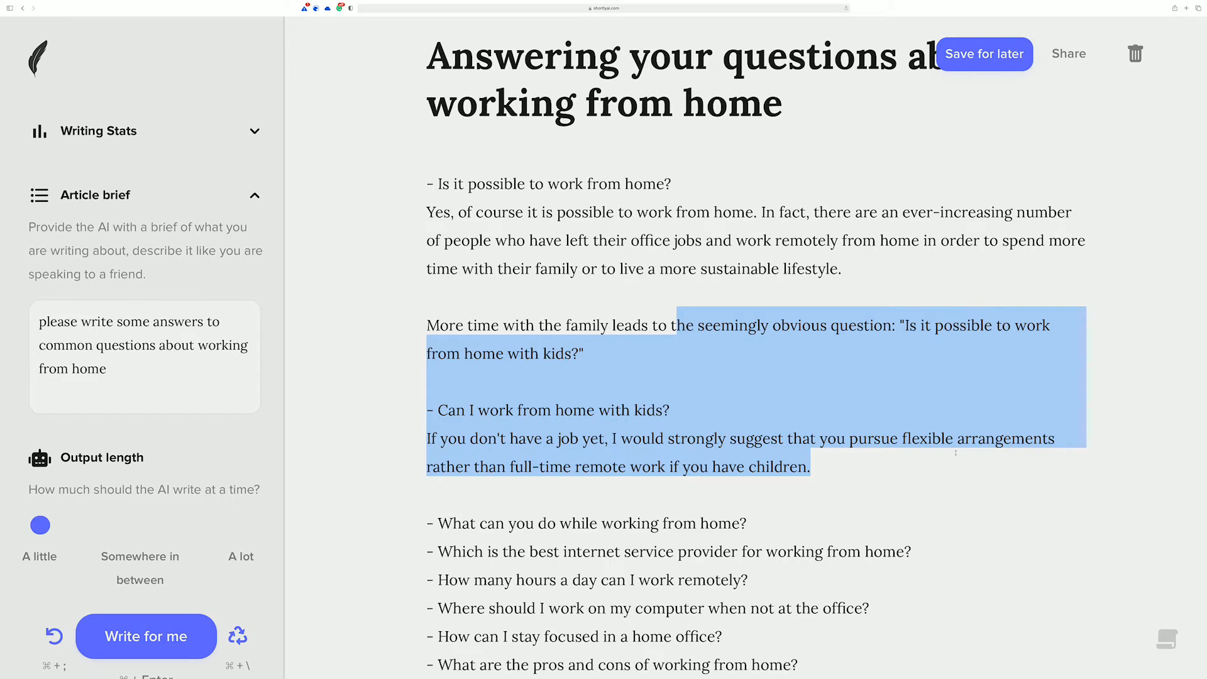
{"action": "left_click", "coordinate": [833, 454]}
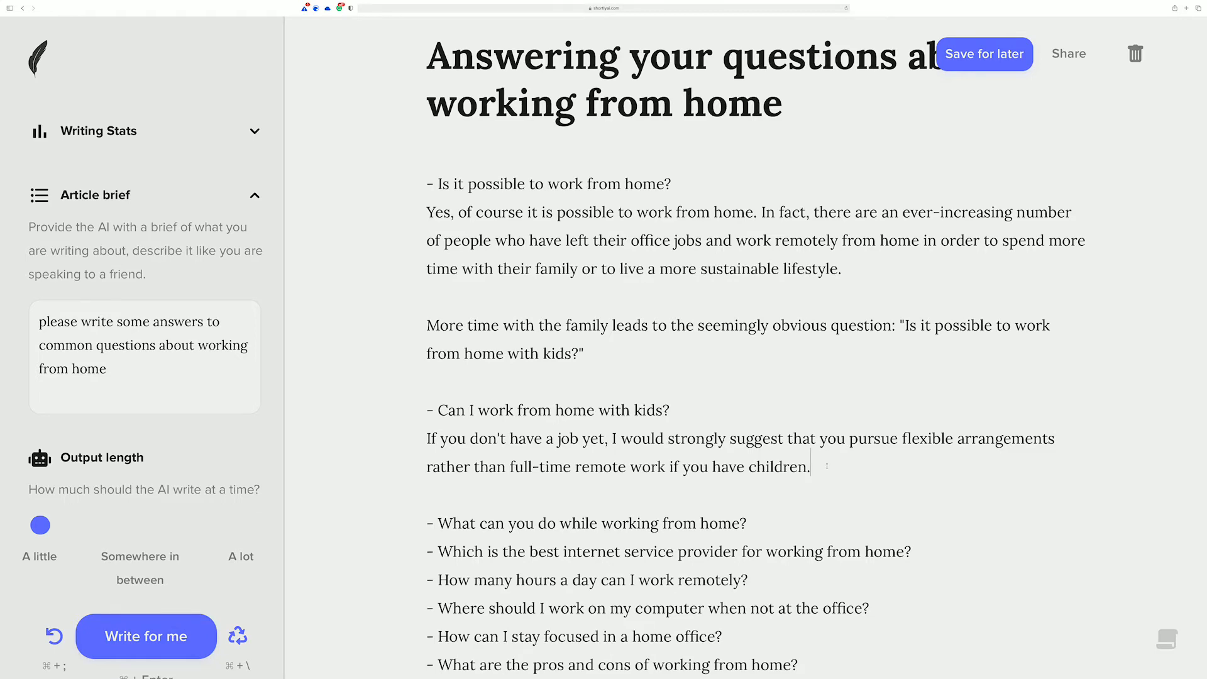
{"action": "scroll", "coordinate": [827, 466], "scroll_direction": "down", "scroll_amount": 3}
{"action": "left_click", "coordinate": [805, 363]}
{"action": "scroll", "coordinate": [654, 352], "scroll_direction": "down", "scroll_amount": 3}
{"action": "scroll", "coordinate": [653, 352], "scroll_direction": "up", "scroll_amount": 8}
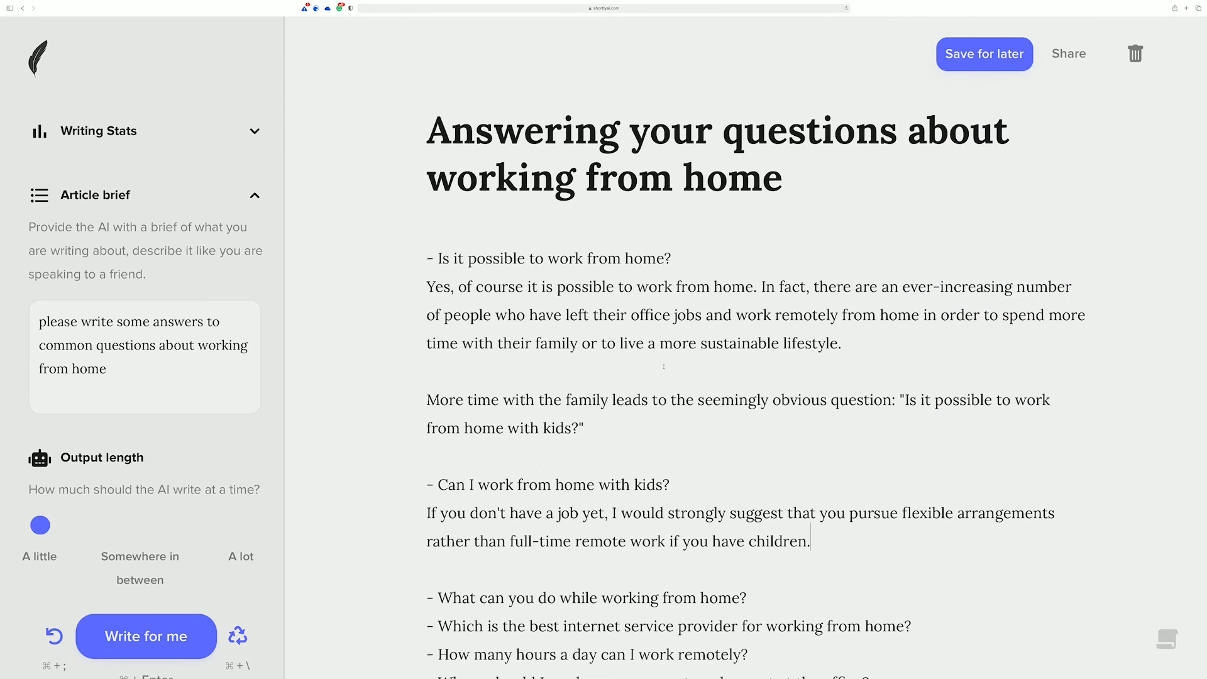
{"action": "scroll", "coordinate": [663, 366], "scroll_direction": "down", "scroll_amount": 4}
{"action": "scroll", "coordinate": [663, 369], "scroll_direction": "down", "scroll_amount": 3}
{"action": "scroll", "coordinate": [661, 372], "scroll_direction": "down", "scroll_amount": 2}
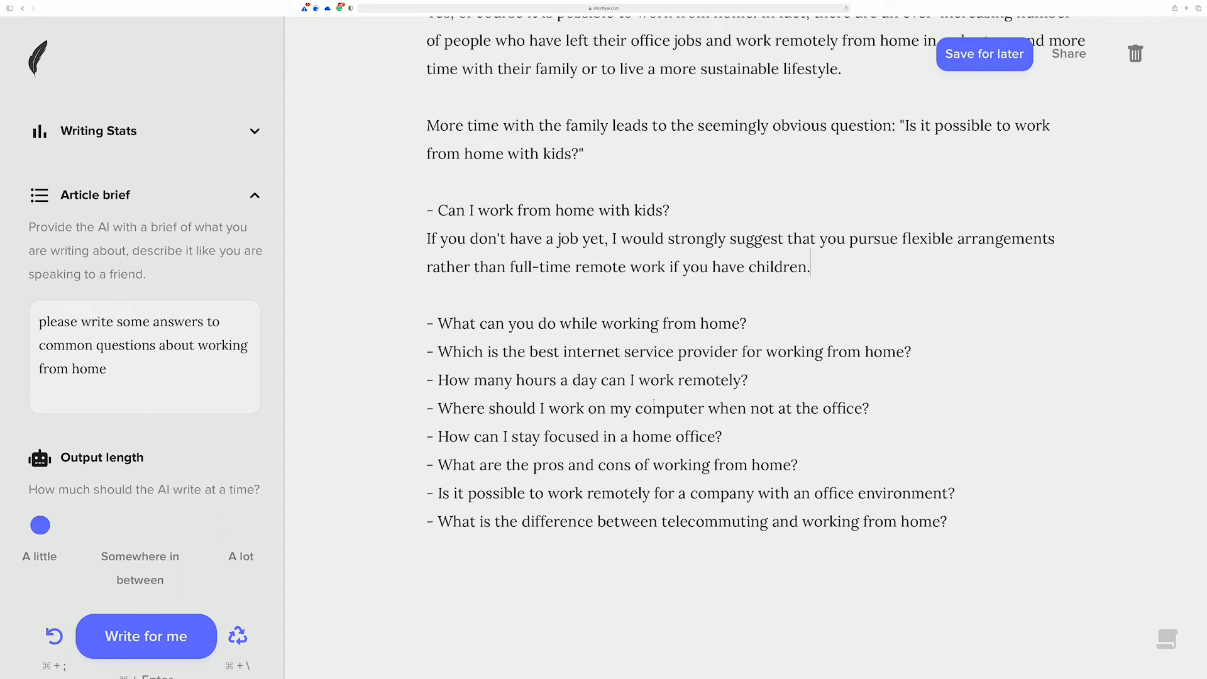
Step: Below the pros and cons question, add "/instruct [give me an answer for What are the pros and cons of working from home?]", reusing the copied question
{"action": "left_click_drag", "start_coordinate": [799, 464], "coordinate": [445, 455]}
{"action": "key", "text": "super+c"}
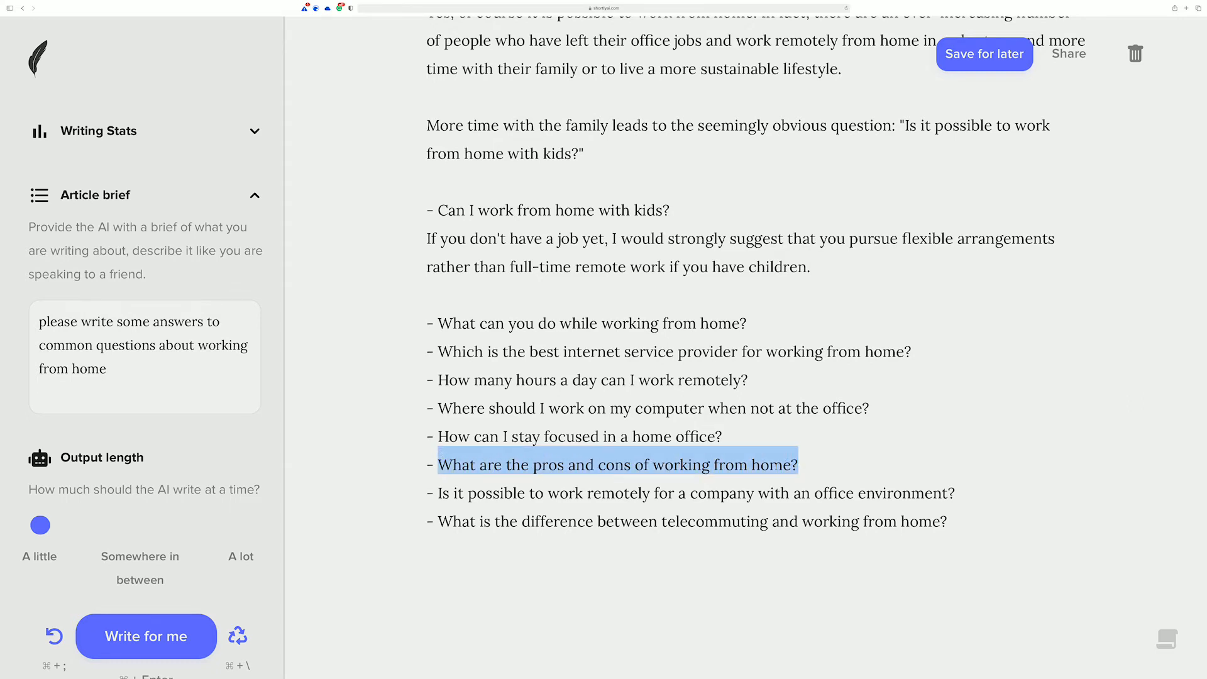
{"action": "left_click", "coordinate": [835, 462]}
{"action": "key", "text": "Return"}
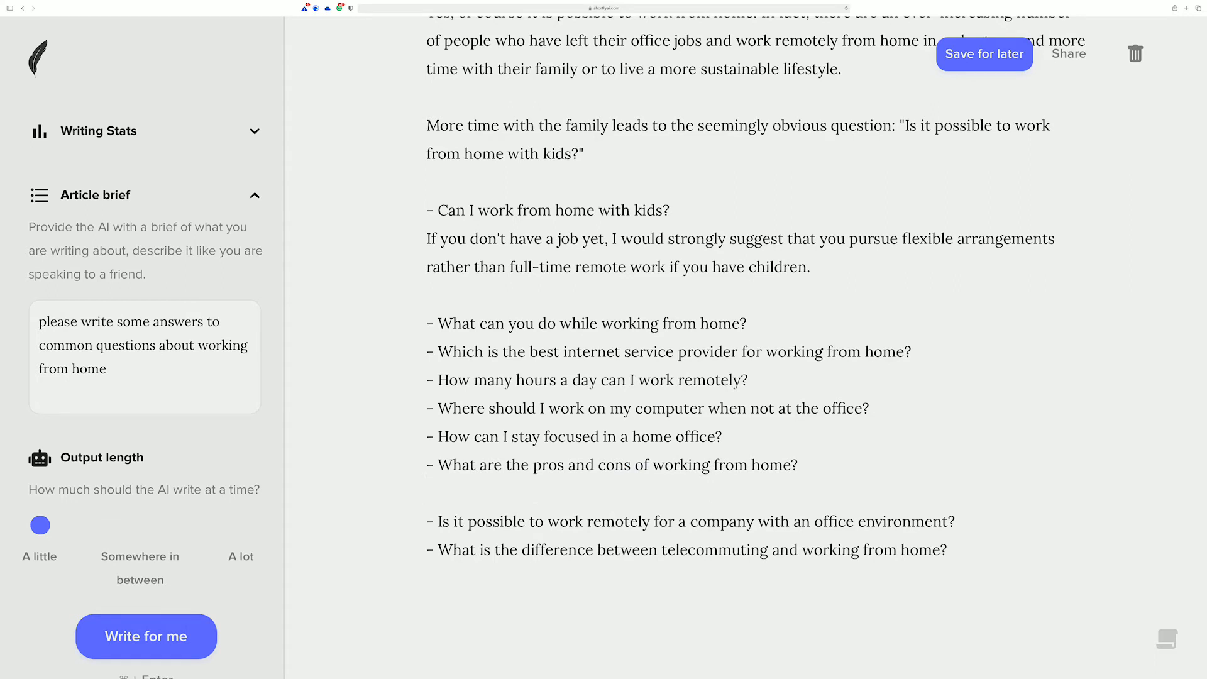
{"action": "type", "text": "/instruct [give me an answer for"}
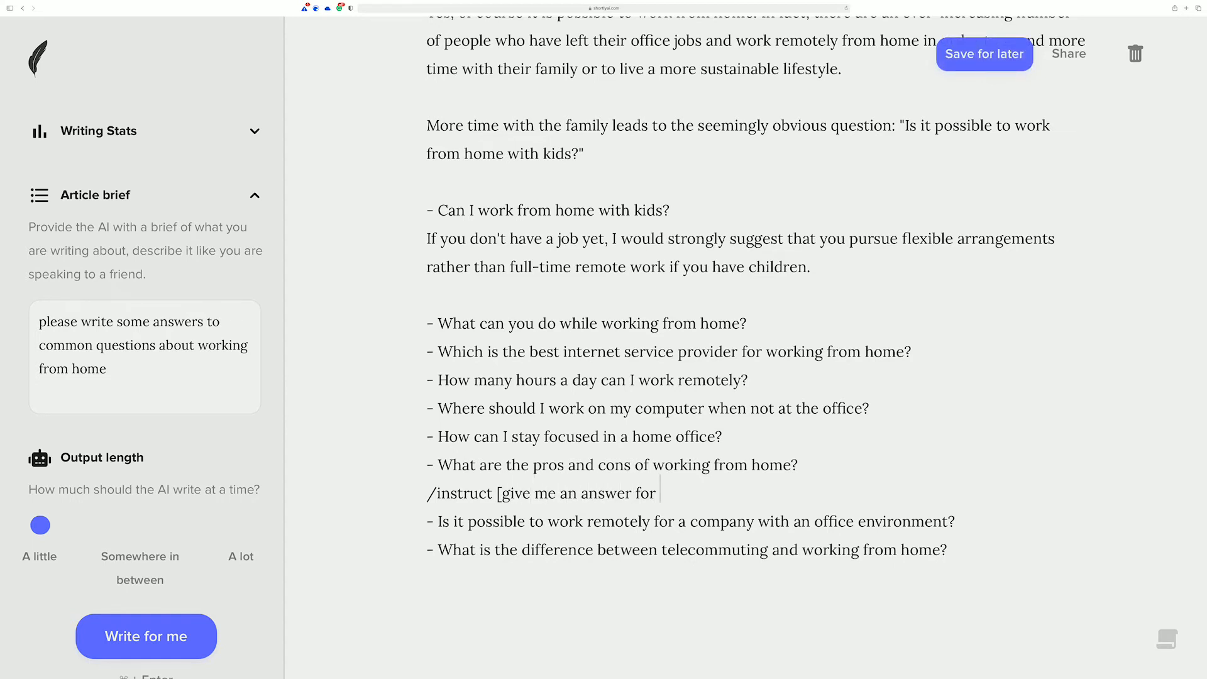
{"action": "key", "text": "super+v"}
{"action": "type", "text": "]"}
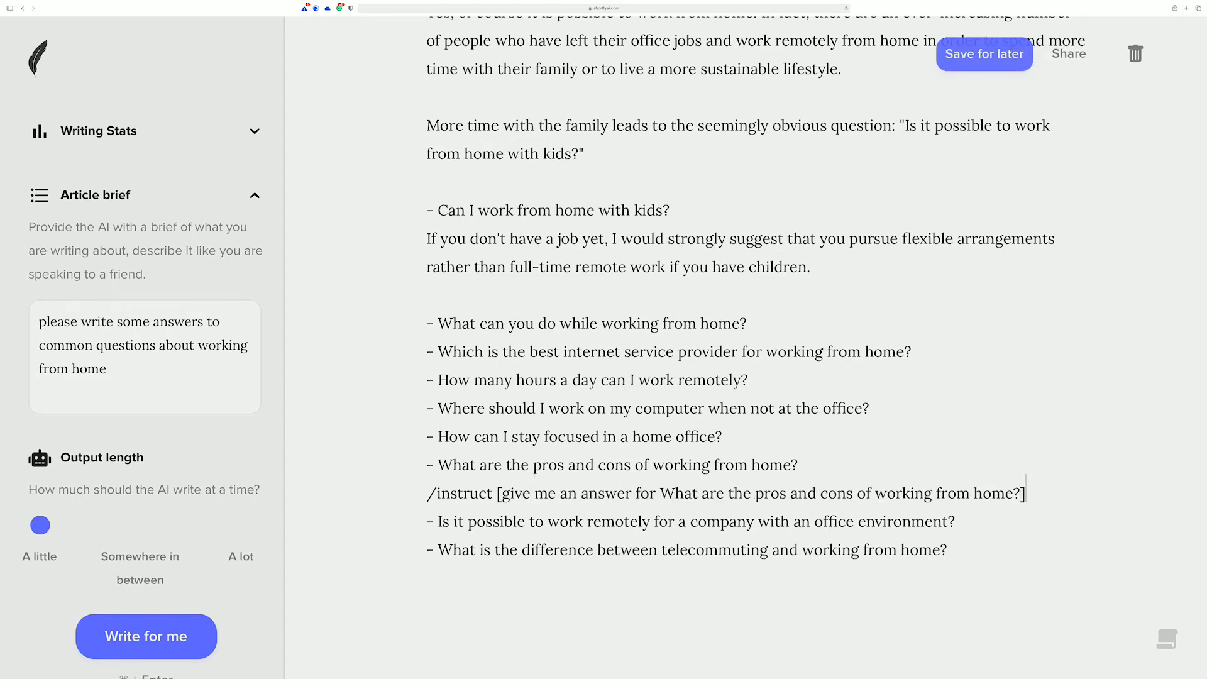
Step: Add two blank lines after the instruct command and have the AI write the requested answer
{"action": "key", "text": "Return"}
{"action": "key", "text": "Return"}
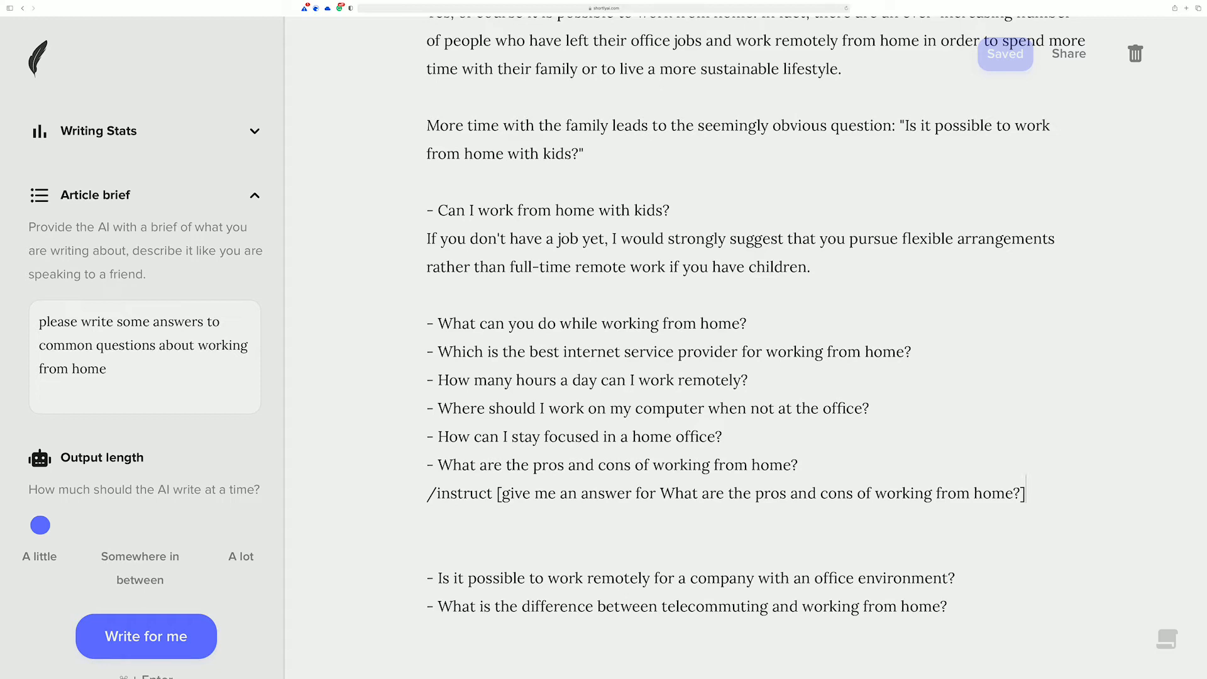
{"action": "key", "text": "super+Return"}
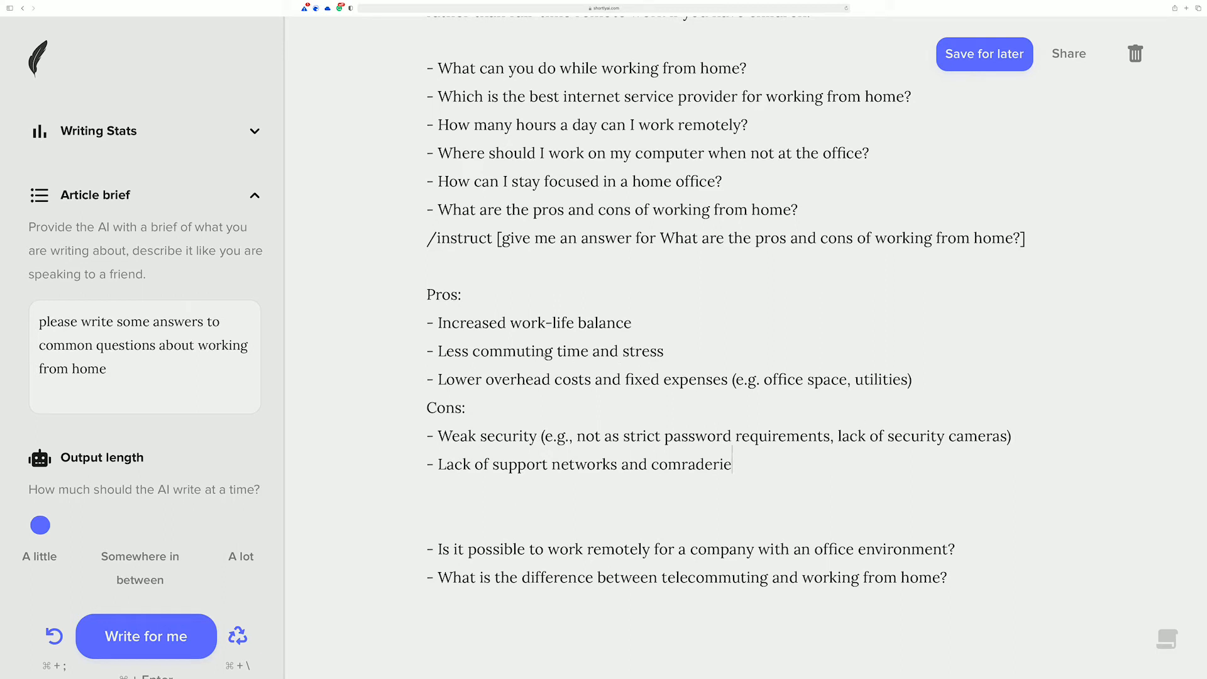
Step: Examine the generated pros and cons list against the question in the instruct command and the surrounding article
{"action": "left_click", "coordinate": [681, 351]}
{"action": "scroll", "coordinate": [678, 352], "scroll_direction": "down", "scroll_amount": 5}
{"action": "scroll", "coordinate": [673, 352], "scroll_direction": "up", "scroll_amount": 2}
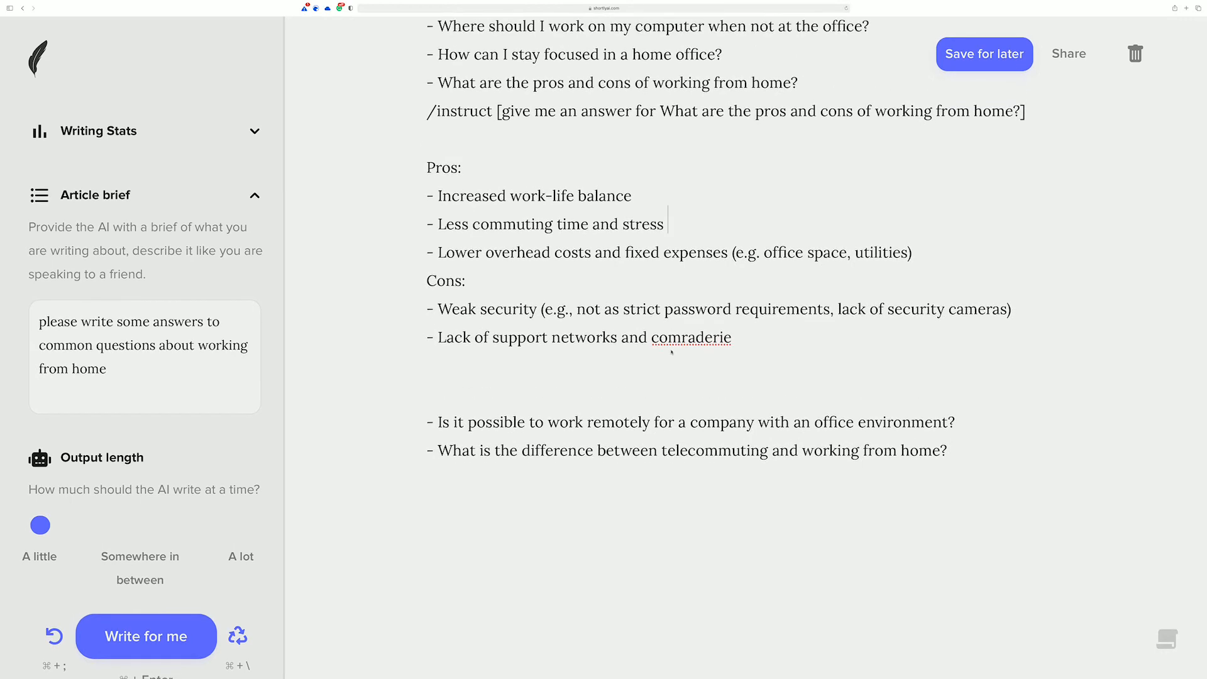
{"action": "left_click_drag", "start_coordinate": [502, 137], "coordinate": [1014, 134]}
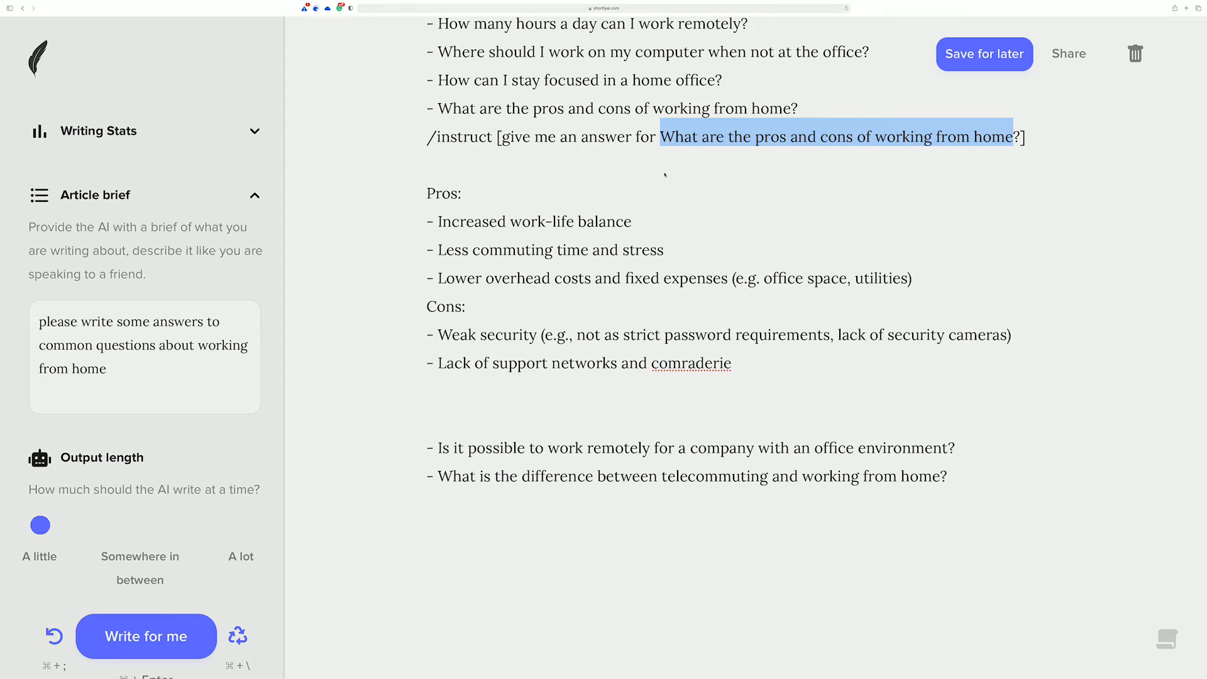
{"action": "scroll", "coordinate": [657, 176], "scroll_direction": "down", "scroll_amount": 1}
{"action": "scroll", "coordinate": [651, 201], "scroll_direction": "up", "scroll_amount": 5}
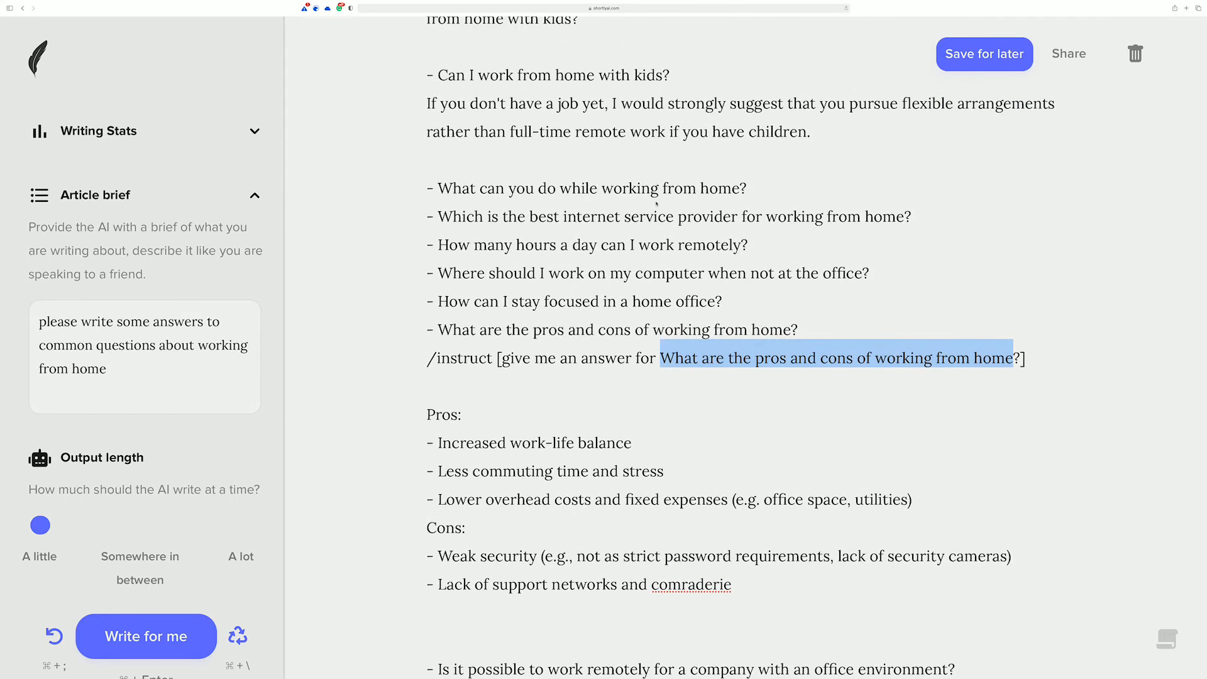
{"action": "scroll", "coordinate": [740, 347], "scroll_direction": "down", "scroll_amount": 1}
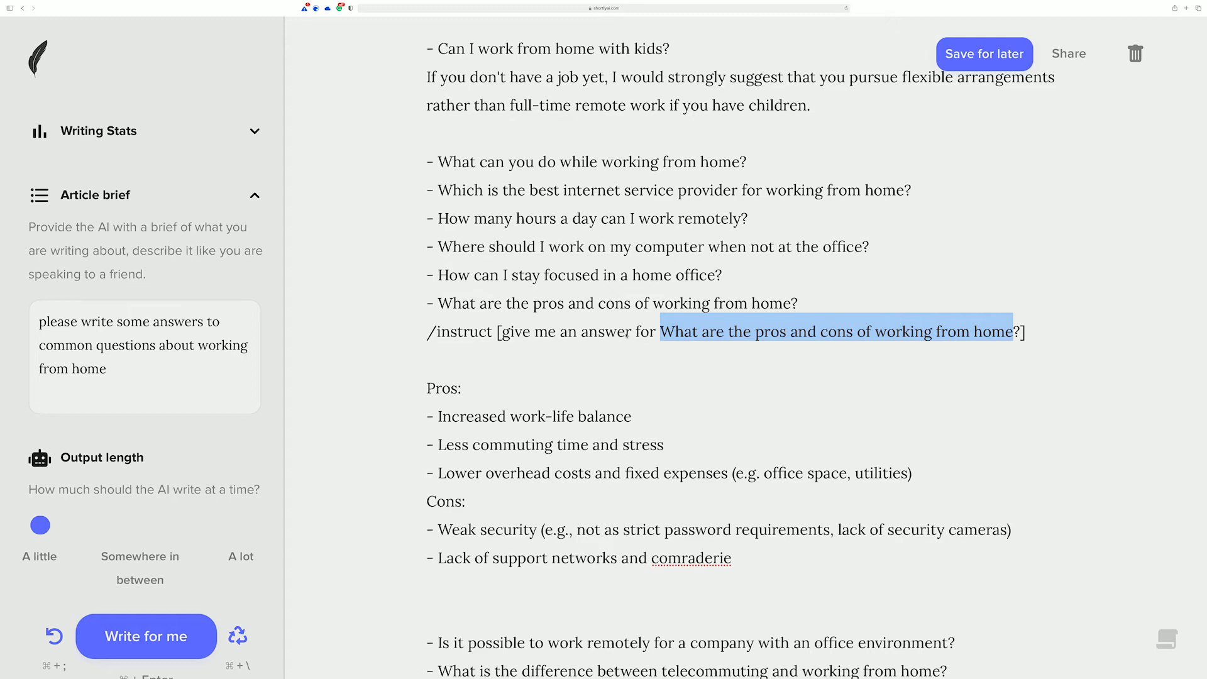
{"action": "scroll", "coordinate": [625, 338], "scroll_direction": "down", "scroll_amount": 3}
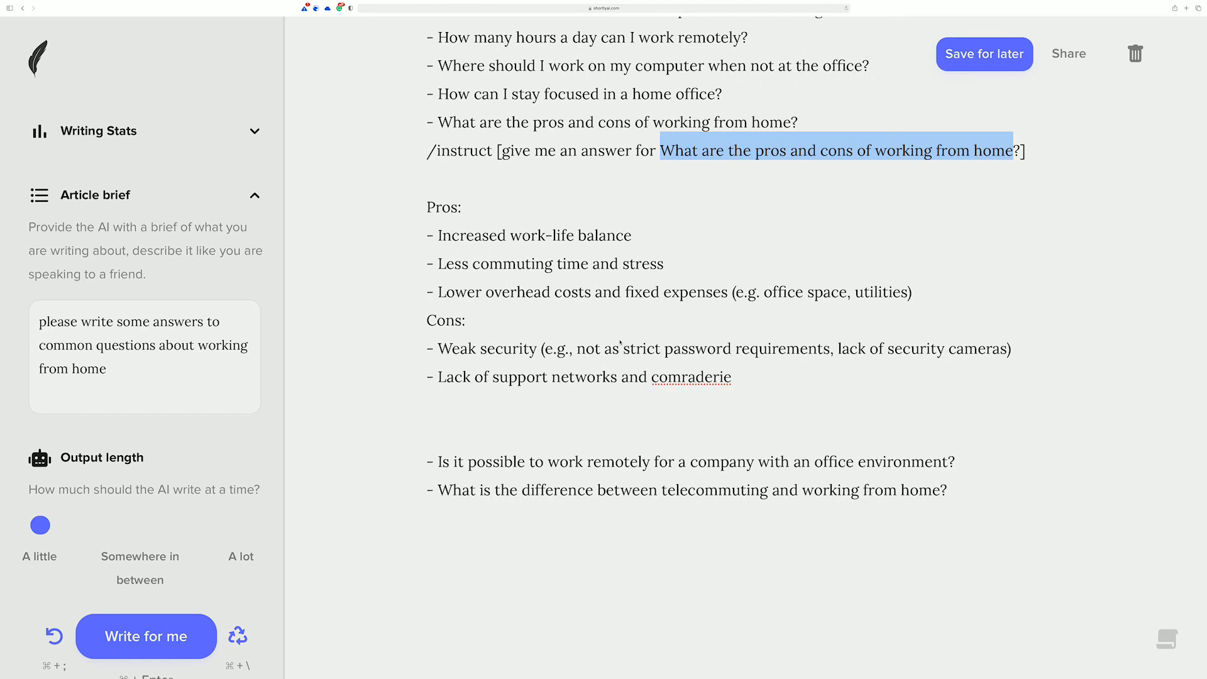
{"action": "scroll", "coordinate": [609, 340], "scroll_direction": "up", "scroll_amount": 2}
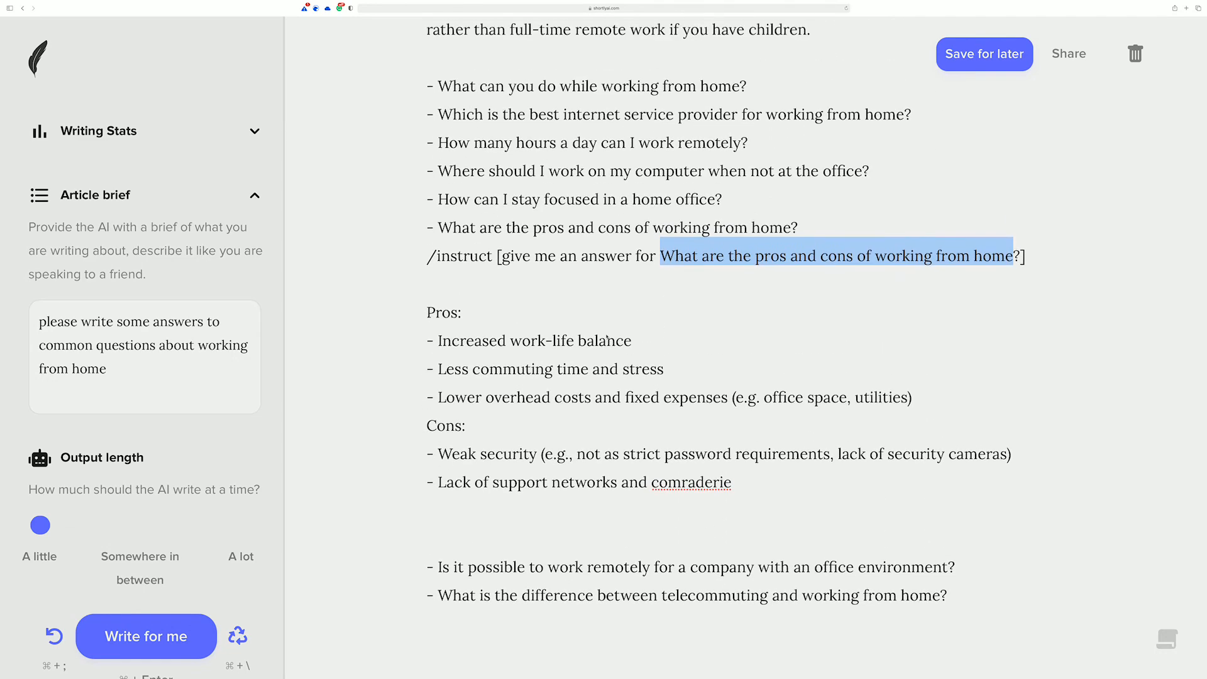
{"action": "scroll", "coordinate": [597, 336], "scroll_direction": "up", "scroll_amount": 1}
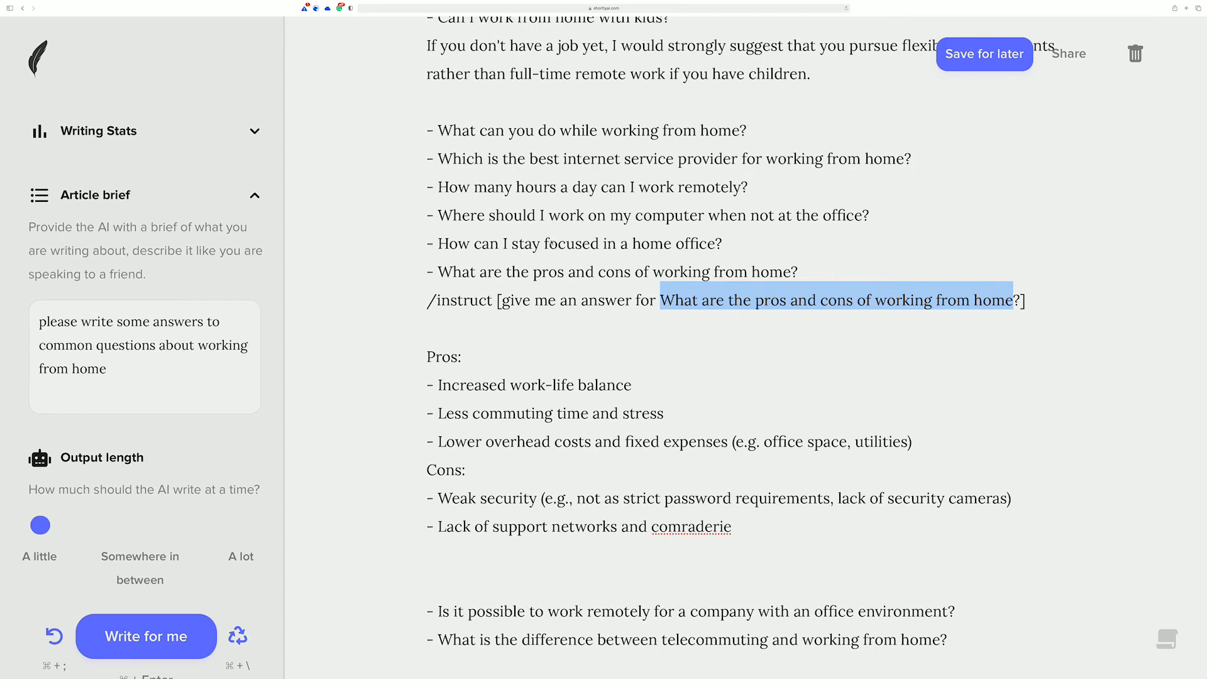
{"action": "scroll", "coordinate": [623, 247], "scroll_direction": "up", "scroll_amount": 3}
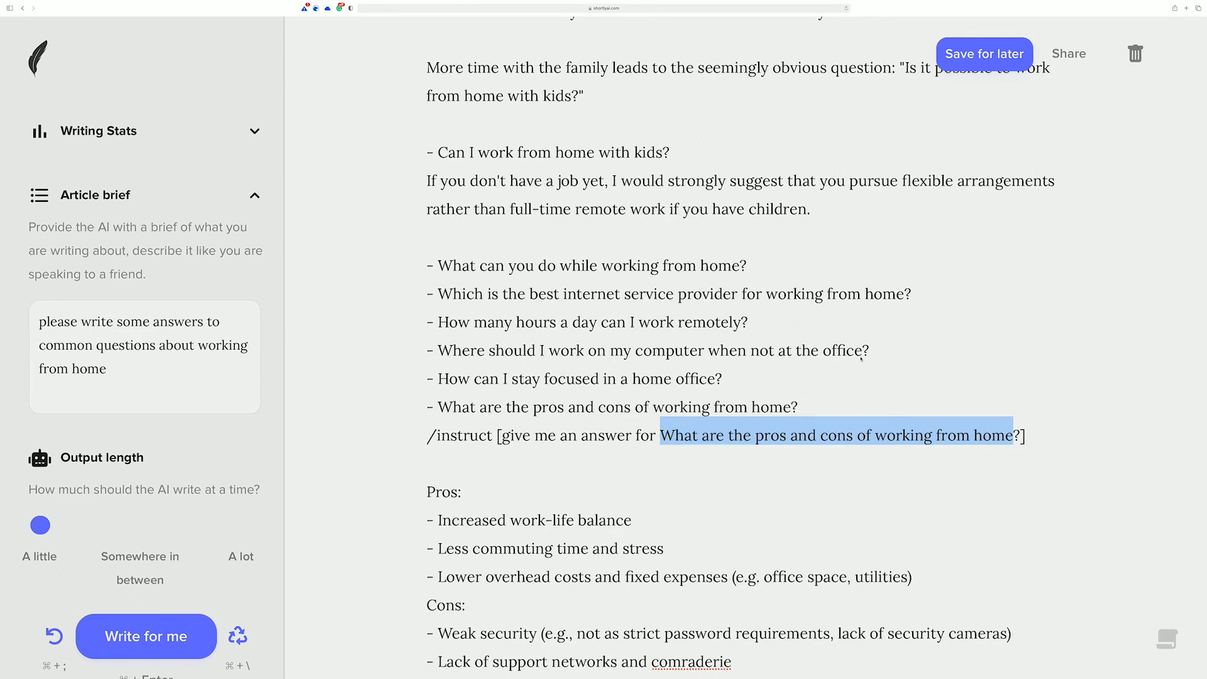
Step: Delete the /instruct line between the pros and cons question and its generated answer
{"action": "left_click", "coordinate": [982, 416]}
{"action": "left_click_drag", "start_coordinate": [1024, 435], "coordinate": [403, 427]}
{"action": "key", "text": "BackSpace"}
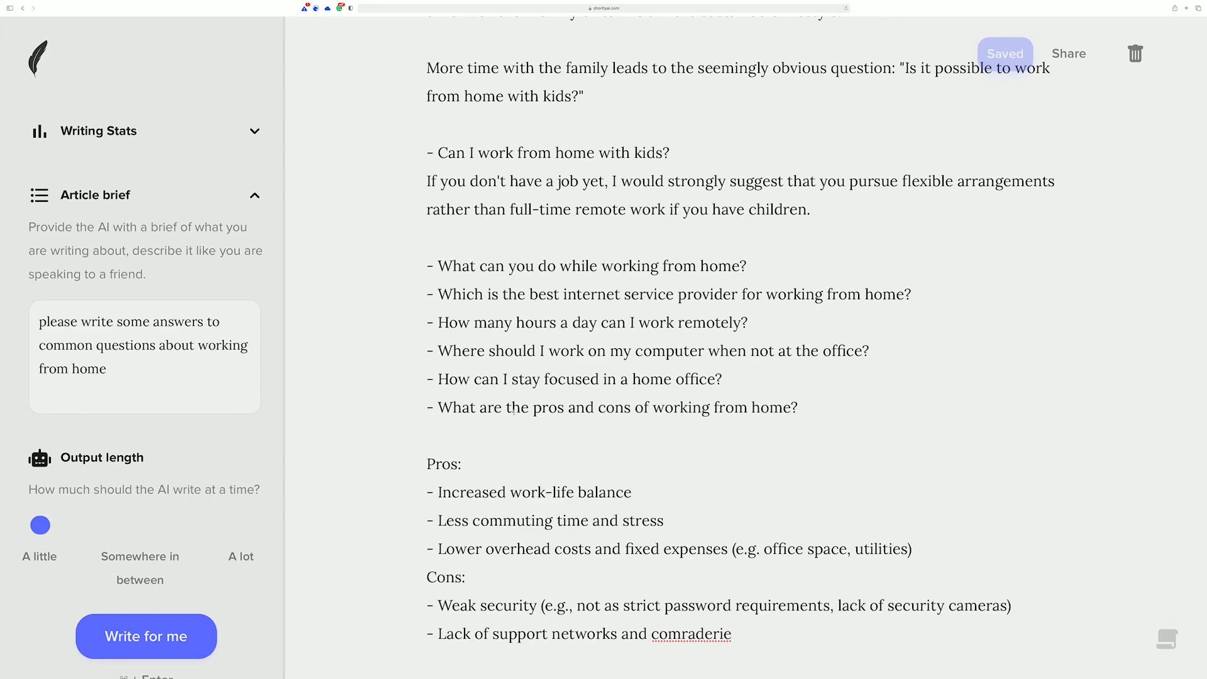
{"action": "scroll", "coordinate": [605, 428], "scroll_direction": "down", "scroll_amount": 2}
{"action": "scroll", "coordinate": [605, 428], "scroll_direction": "down", "scroll_amount": 1}
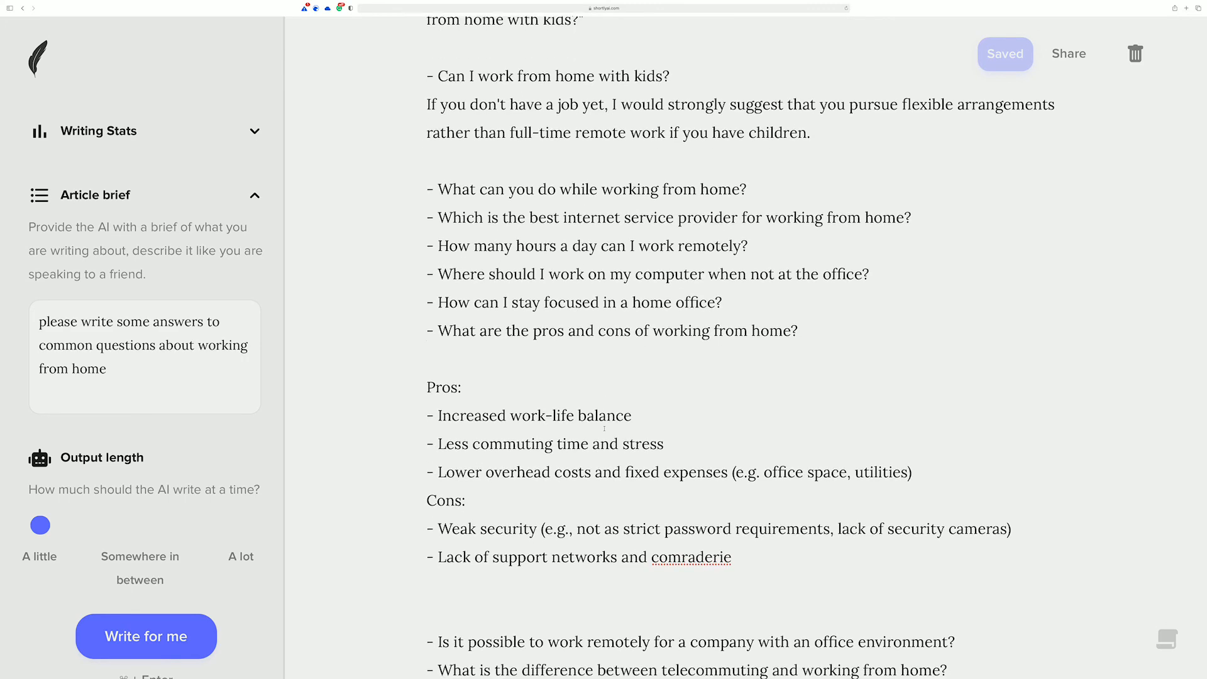